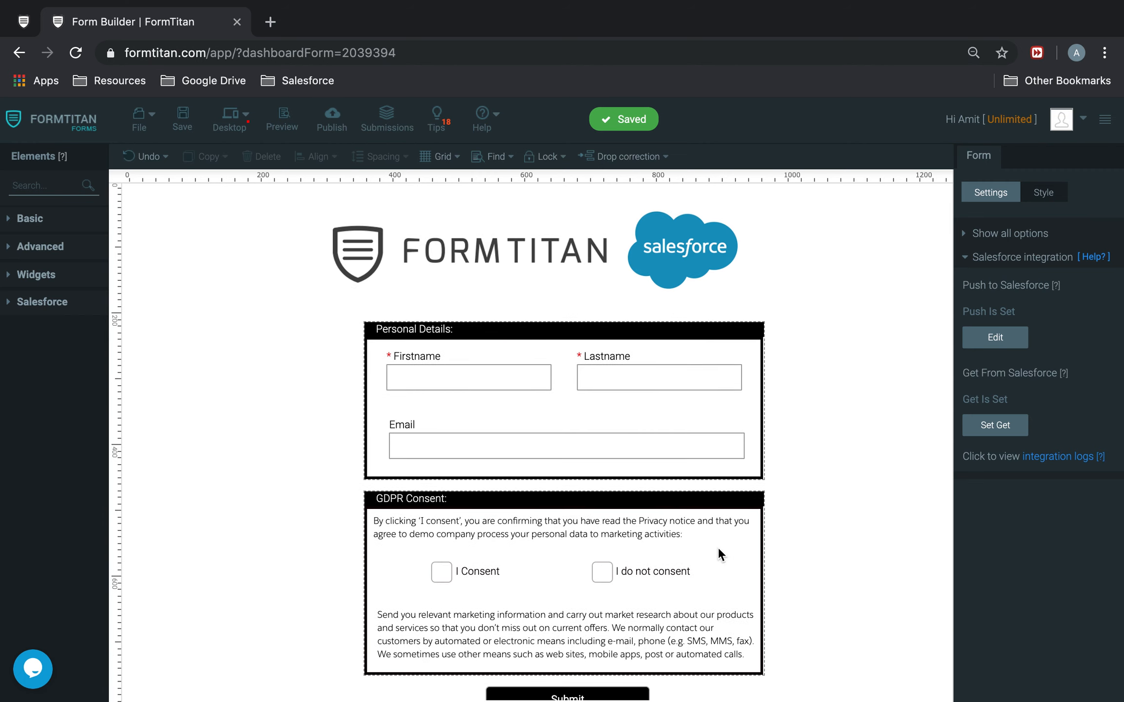
Add a widened Hidden field named Contact ID in the form's upper-left corner, beside the logo
left_click(42, 185)
type("hidd")
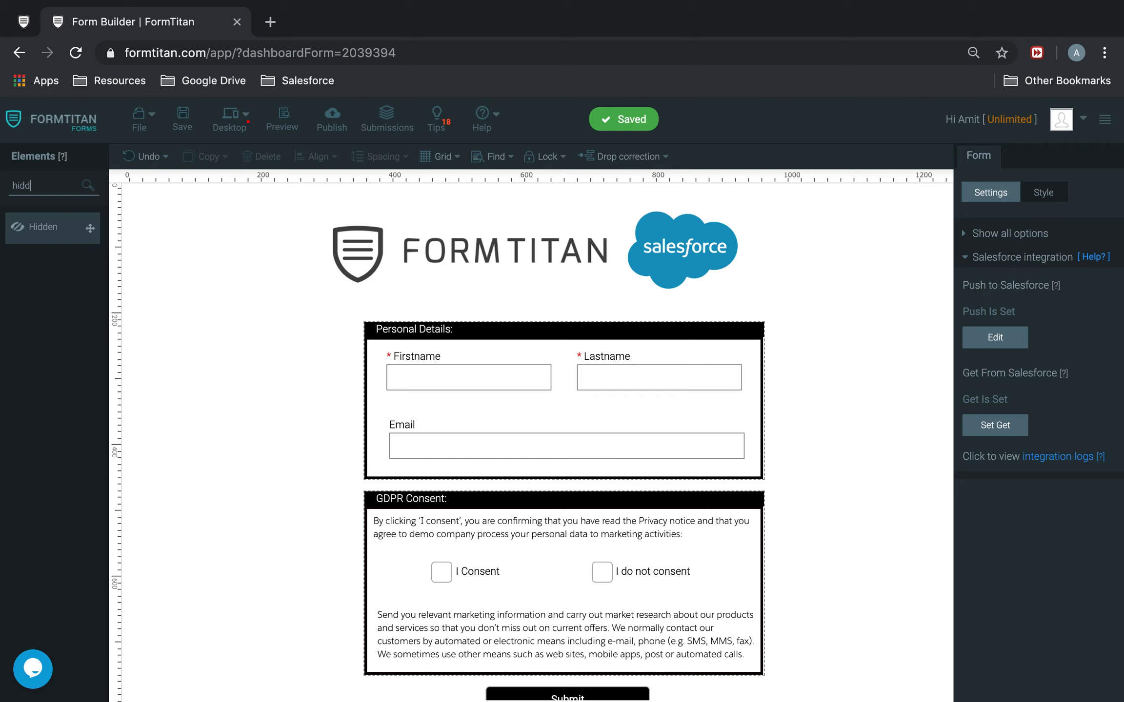
left_click_drag(89, 226, 184, 209)
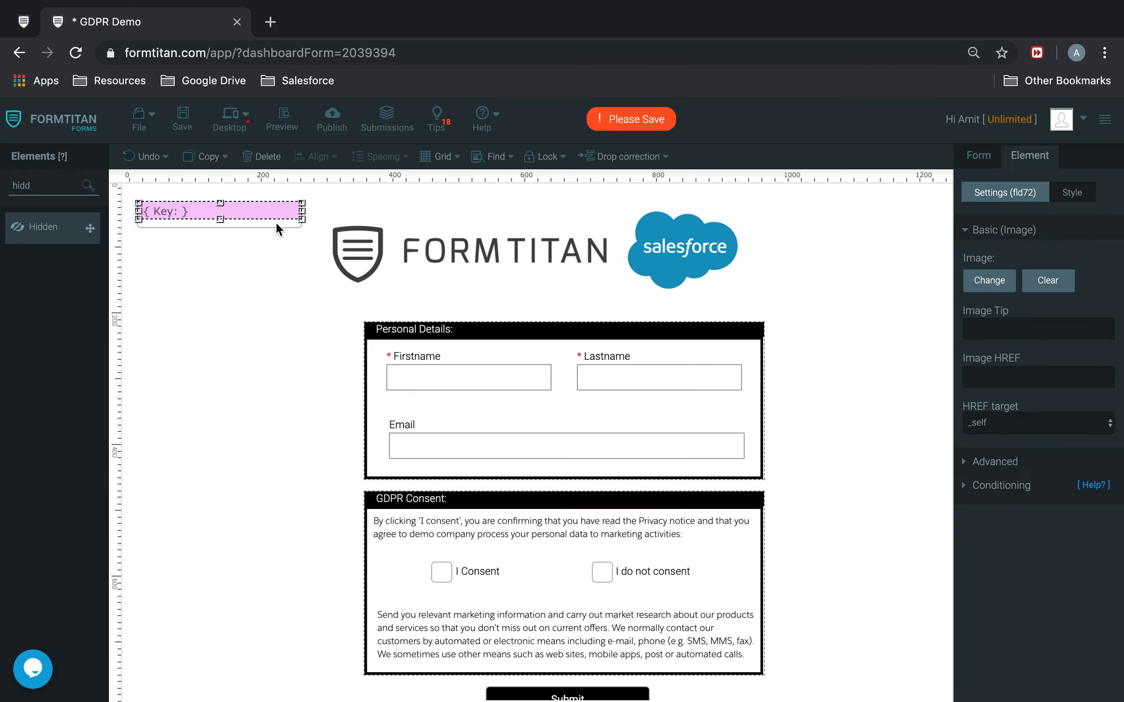
left_click_drag(305, 218, 409, 226)
left_click_drag(341, 212, 341, 206)
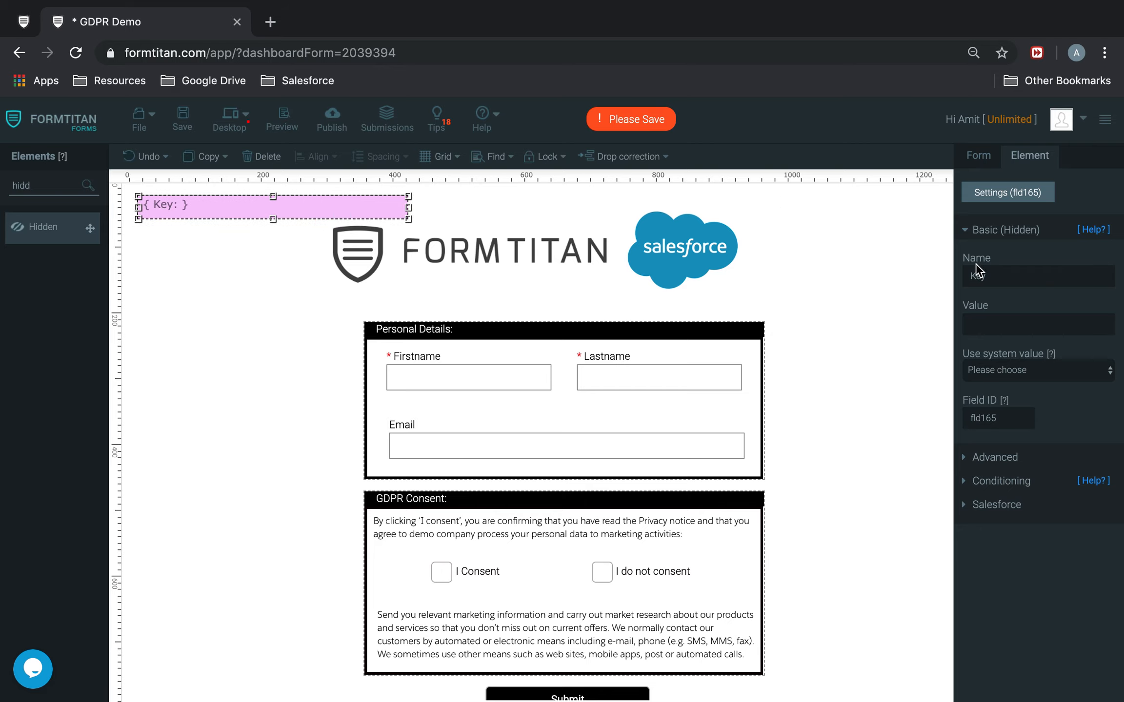
double_click(1043, 279)
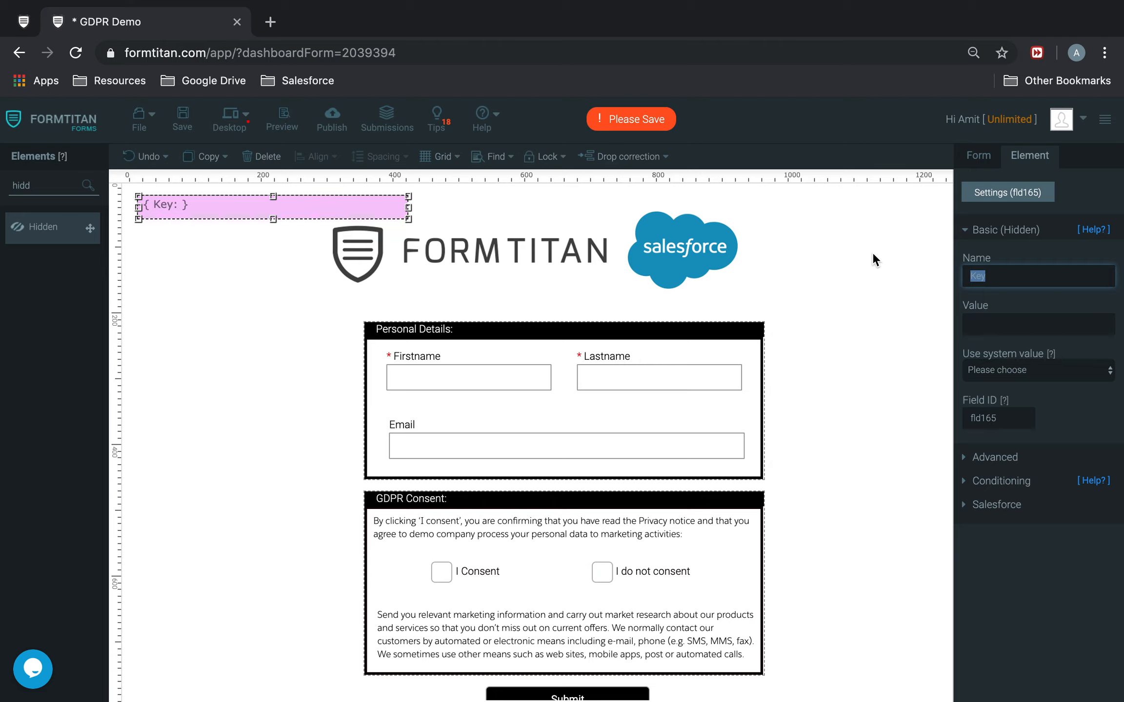
type("Contact ID")
Turn on Show Hidden Fields in the form's Debug Mode settings and save the form
left_click(974, 156)
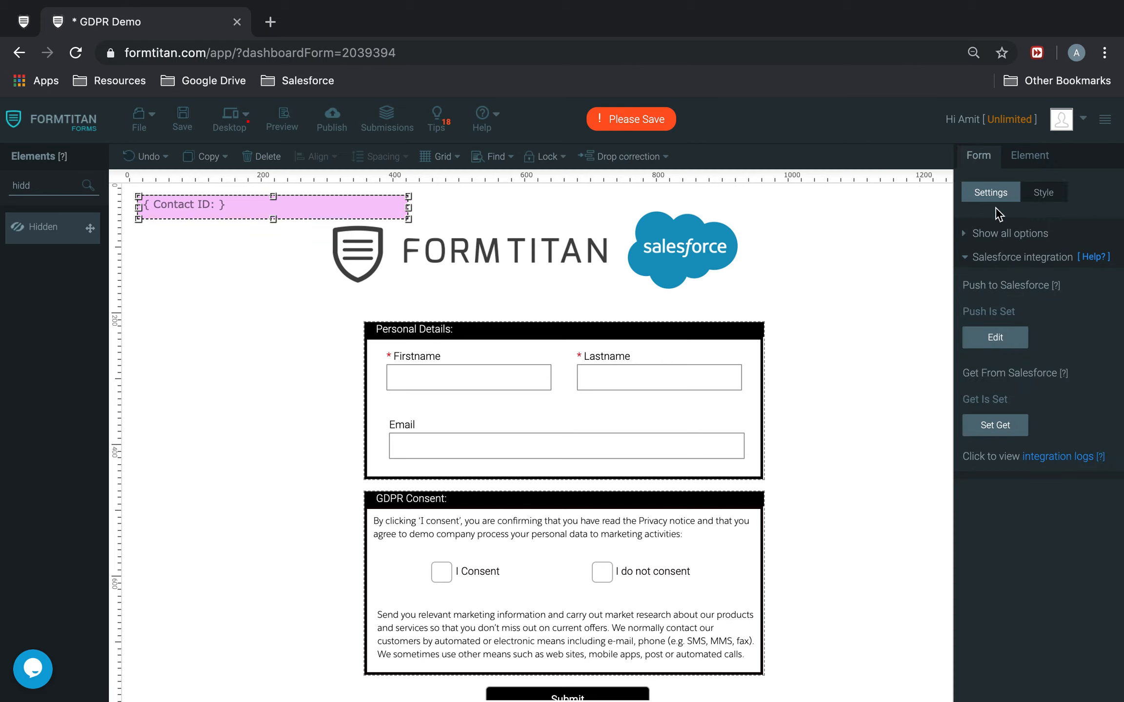
left_click(1002, 243)
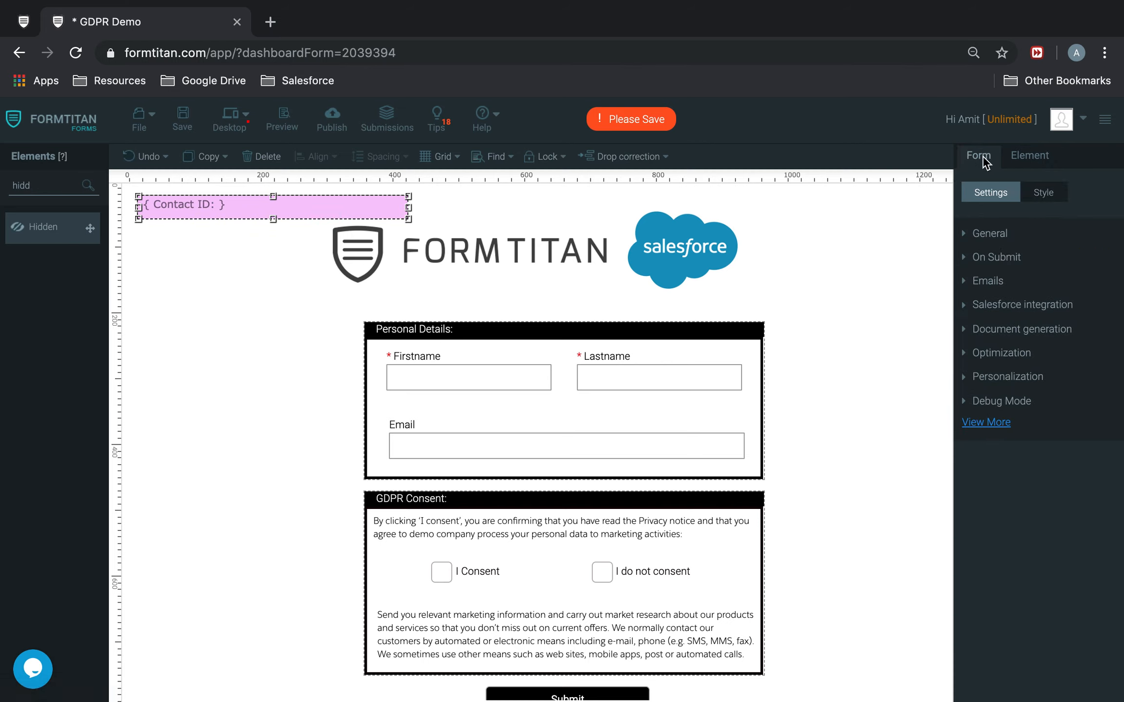
left_click(1008, 406)
left_click(968, 311)
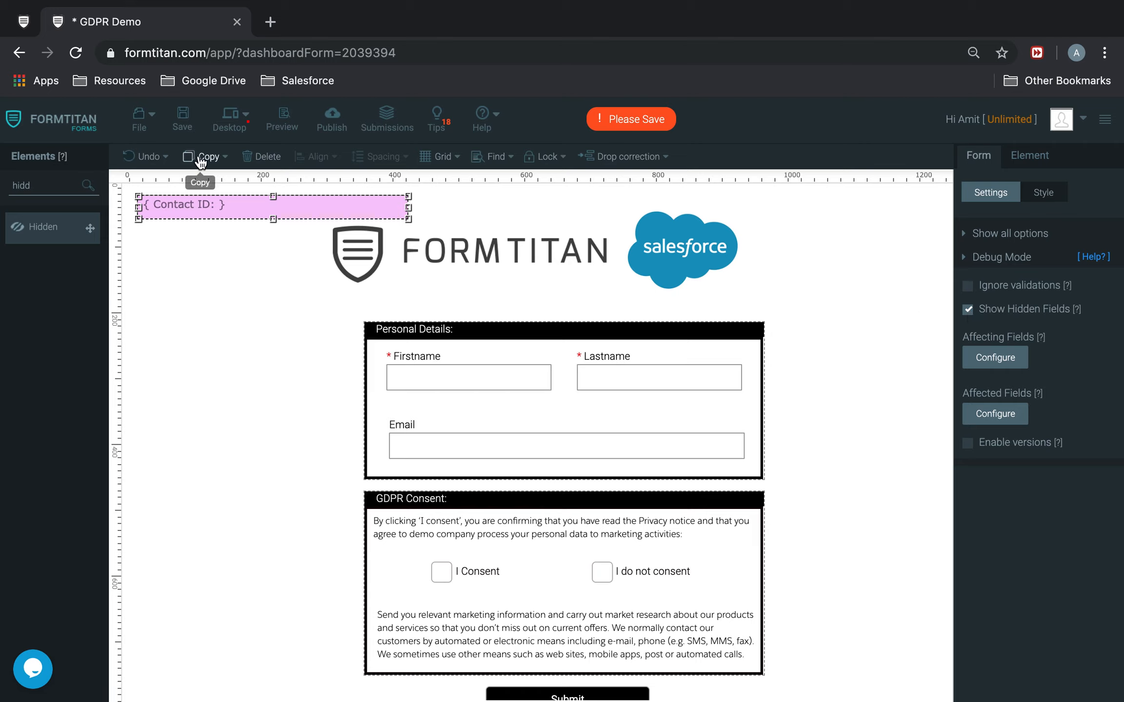
left_click(183, 116)
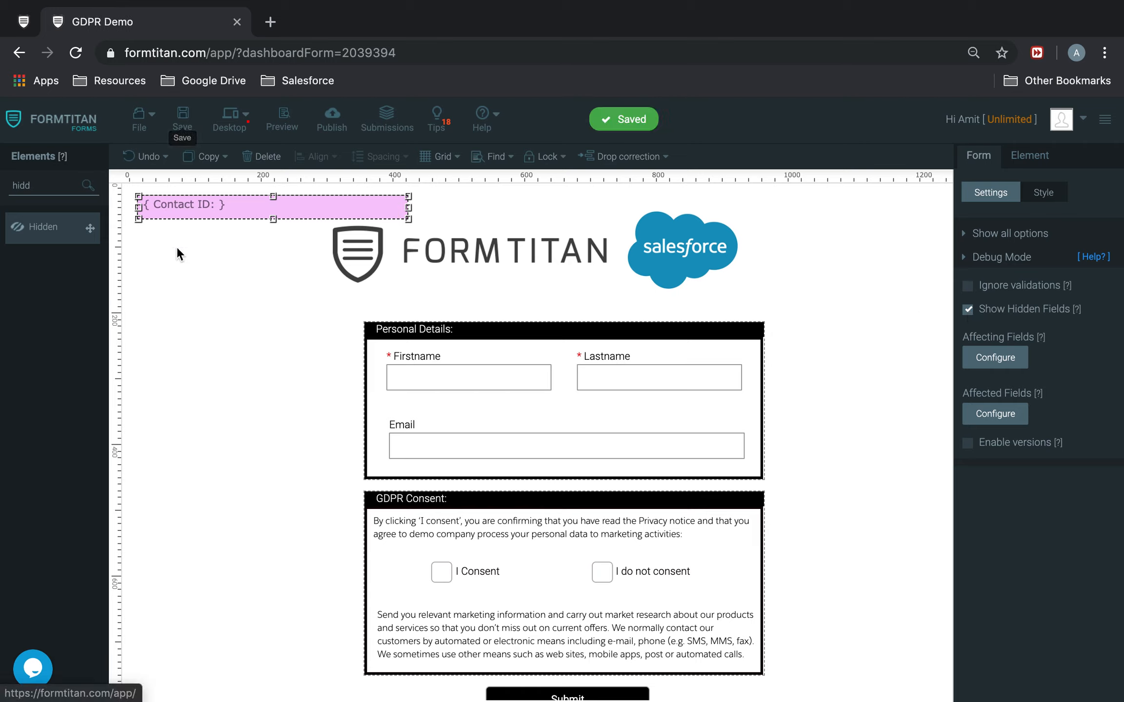
left_click(227, 270)
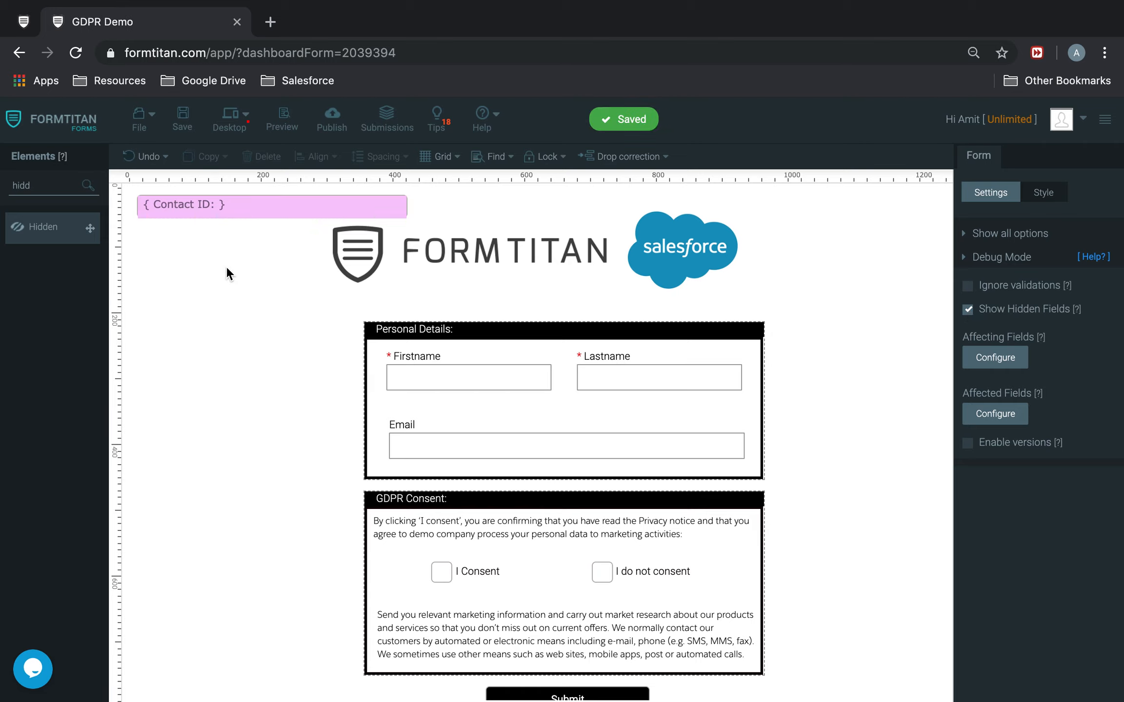
Add a label reading fld165, the Contact ID field's ID, below that hidden field and save the form
left_click(222, 205)
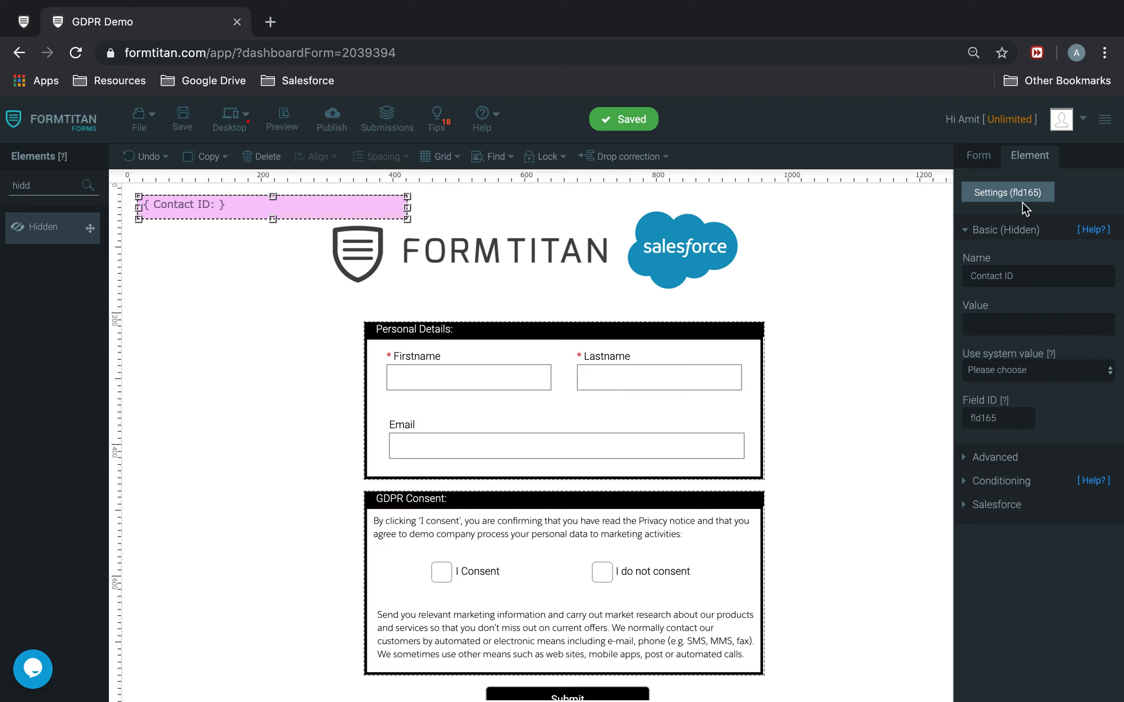
left_click_drag(45, 185, 3, 190)
type("la")
left_click_drag(66, 230, 226, 297)
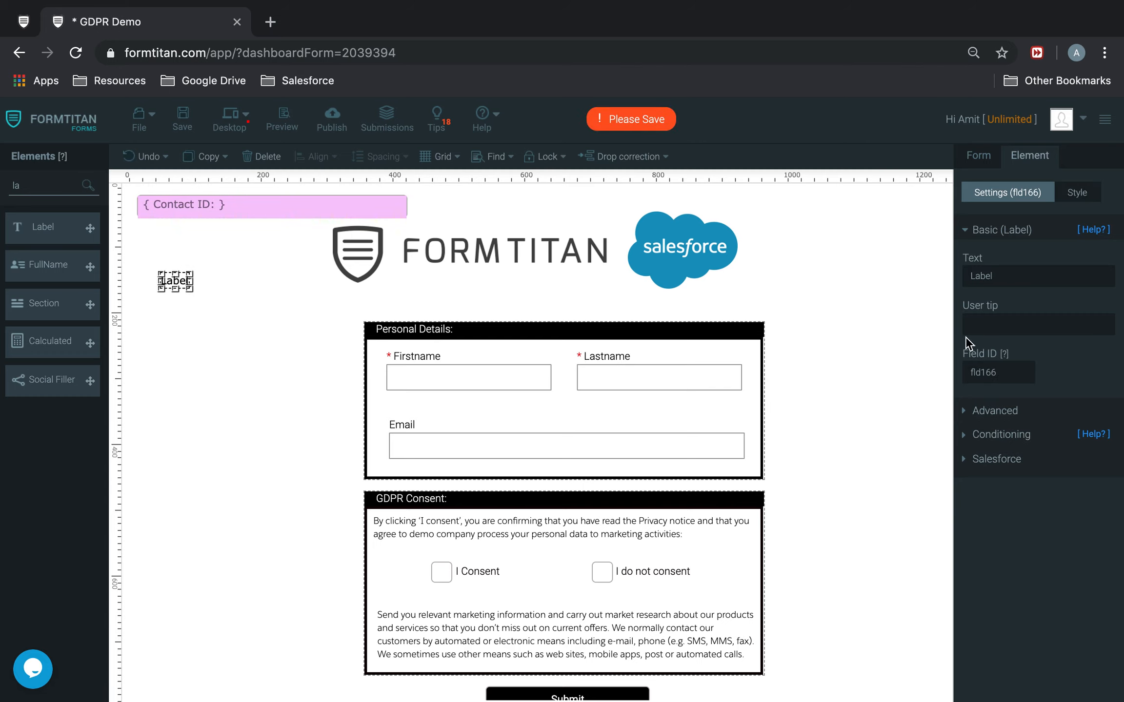
double_click(981, 276)
type("fld65")
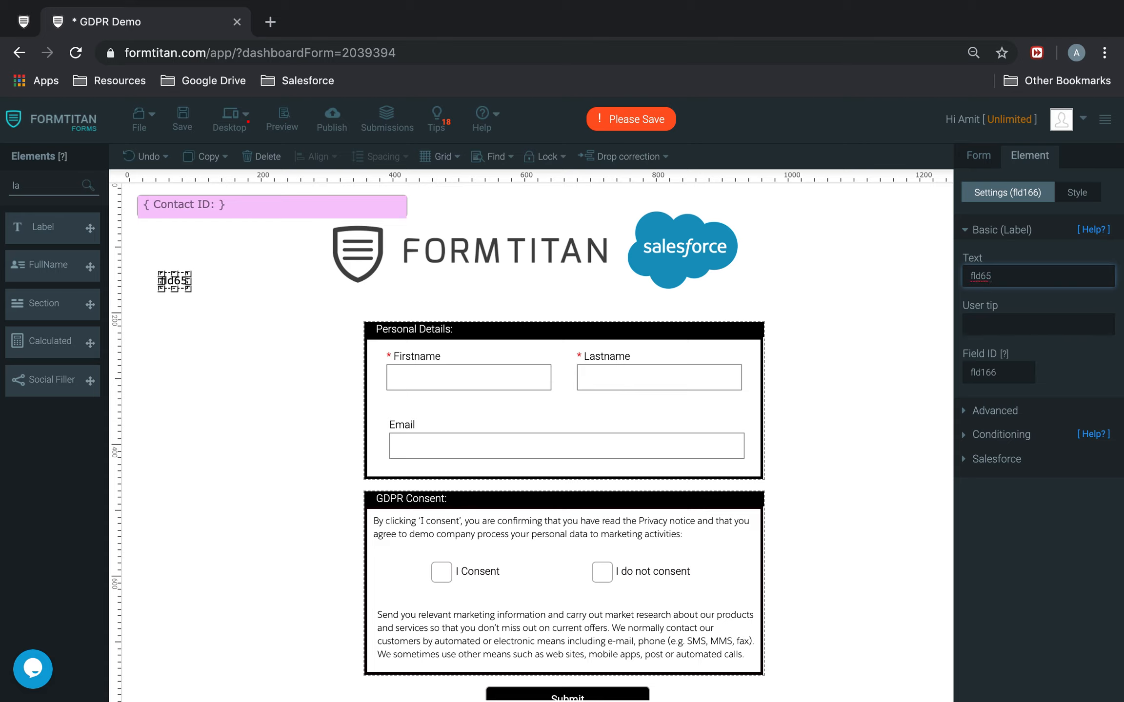
key("BackSpace")
key("BackSpace")
type("165")
left_click(252, 376)
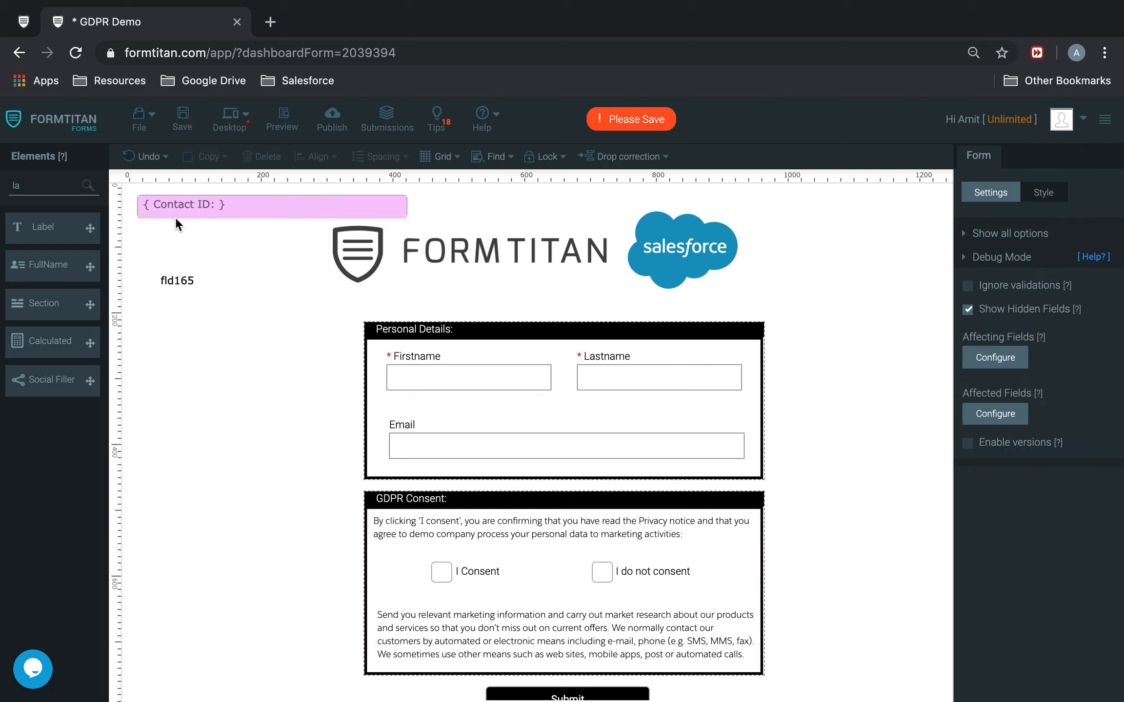
left_click(192, 132)
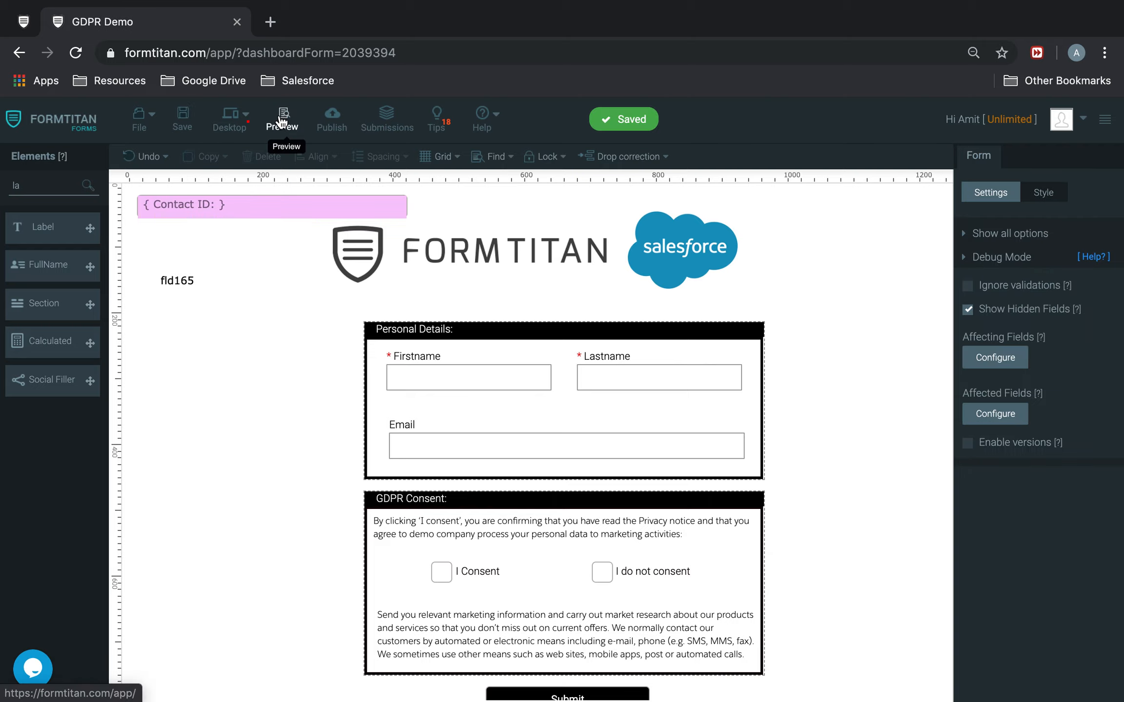
Preview the form with its URL query replaced by fld165=123456 and check the value in the Contact ID field
left_click(281, 120)
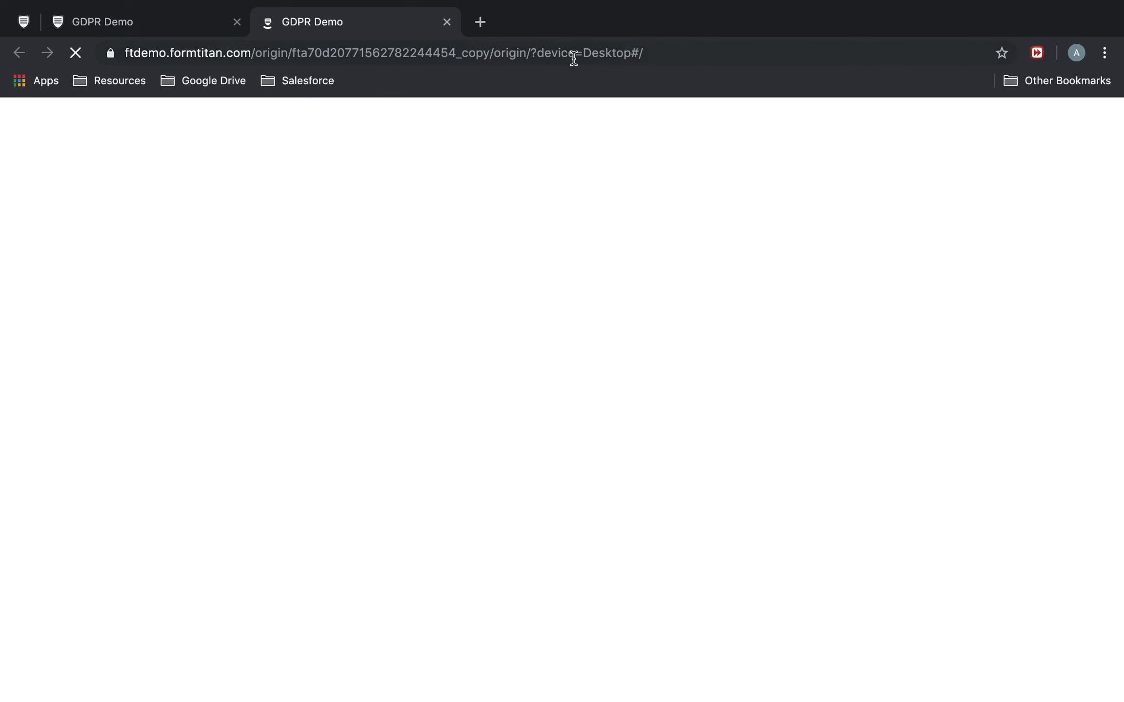
left_click(573, 53)
left_click(577, 54)
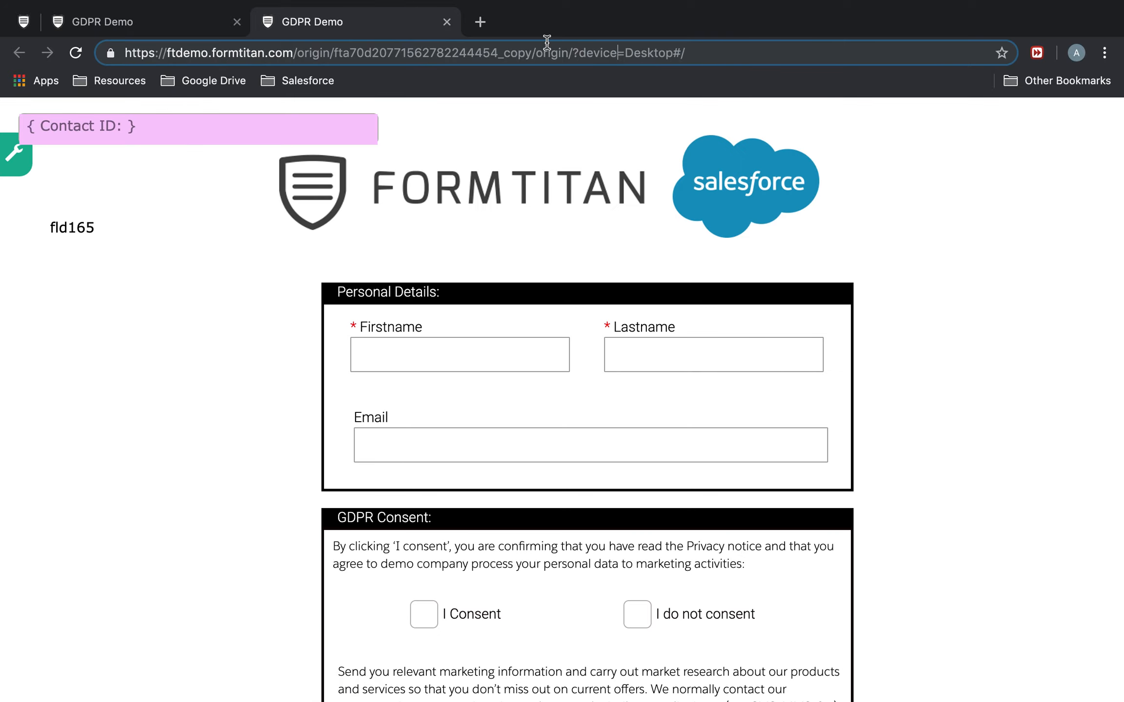
left_click_drag(578, 52, 860, 50)
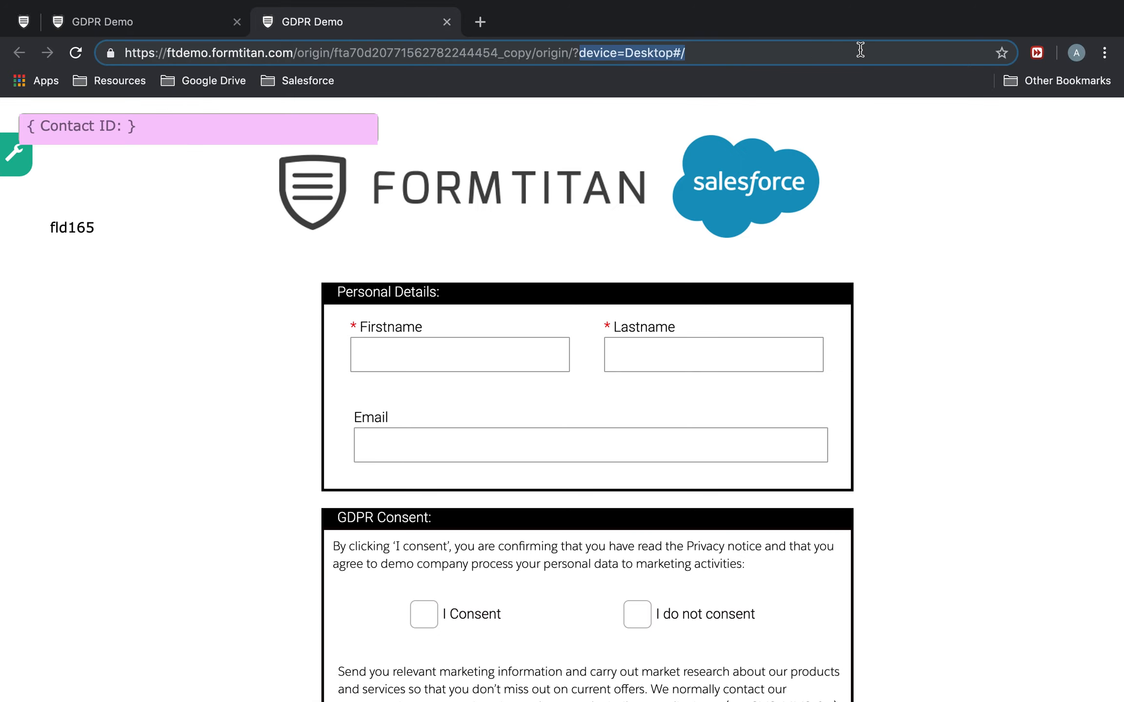
type("fld")
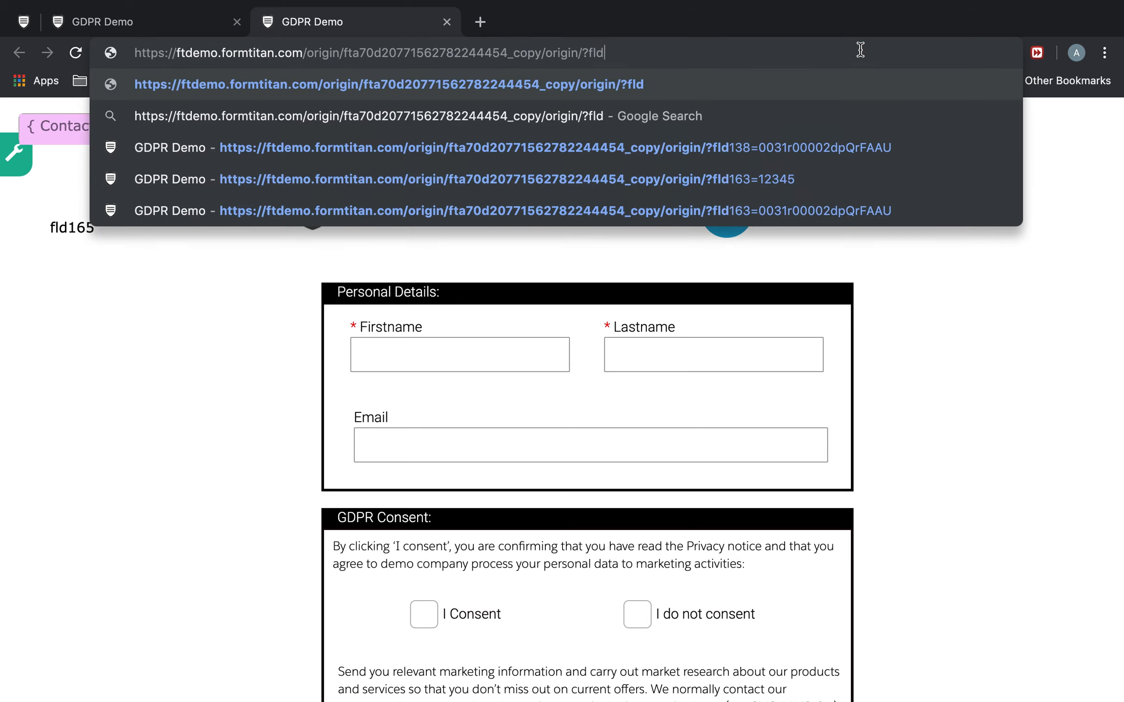
type("165=")
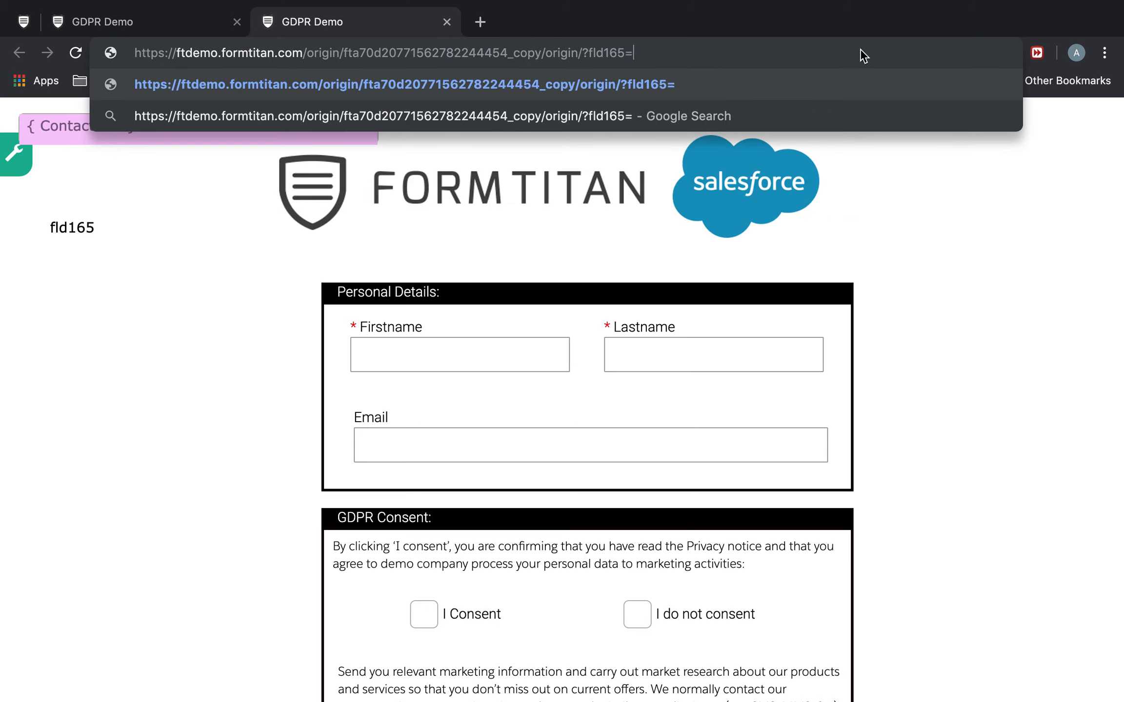
type("123456")
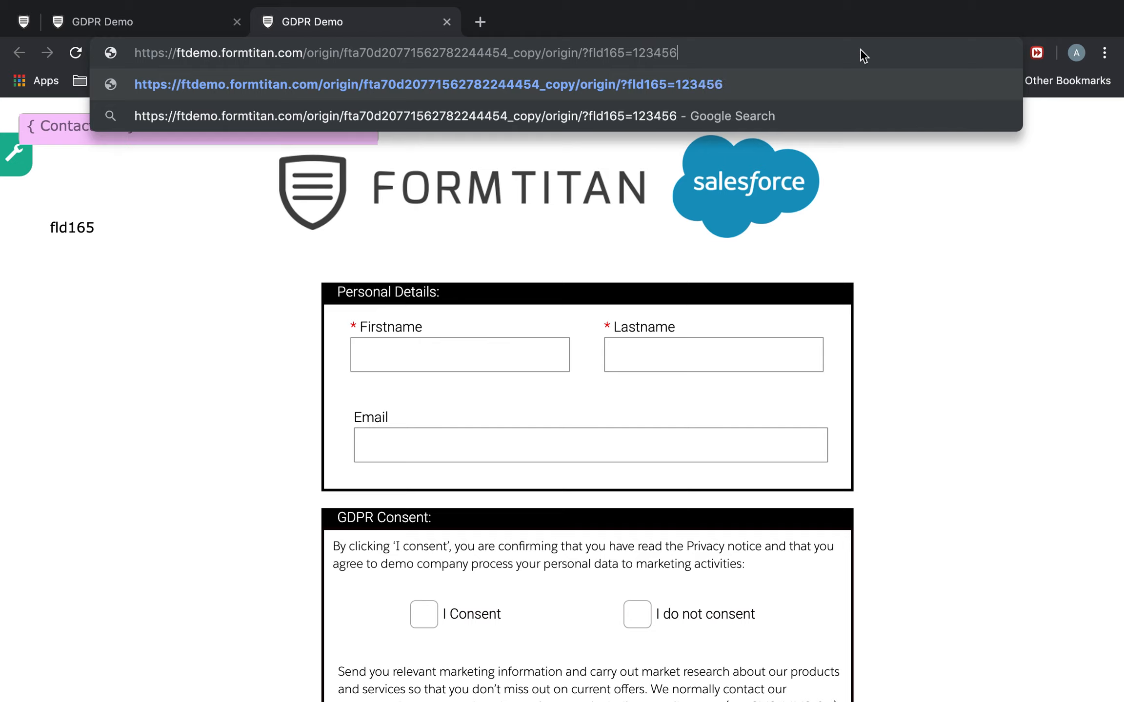
key("Return")
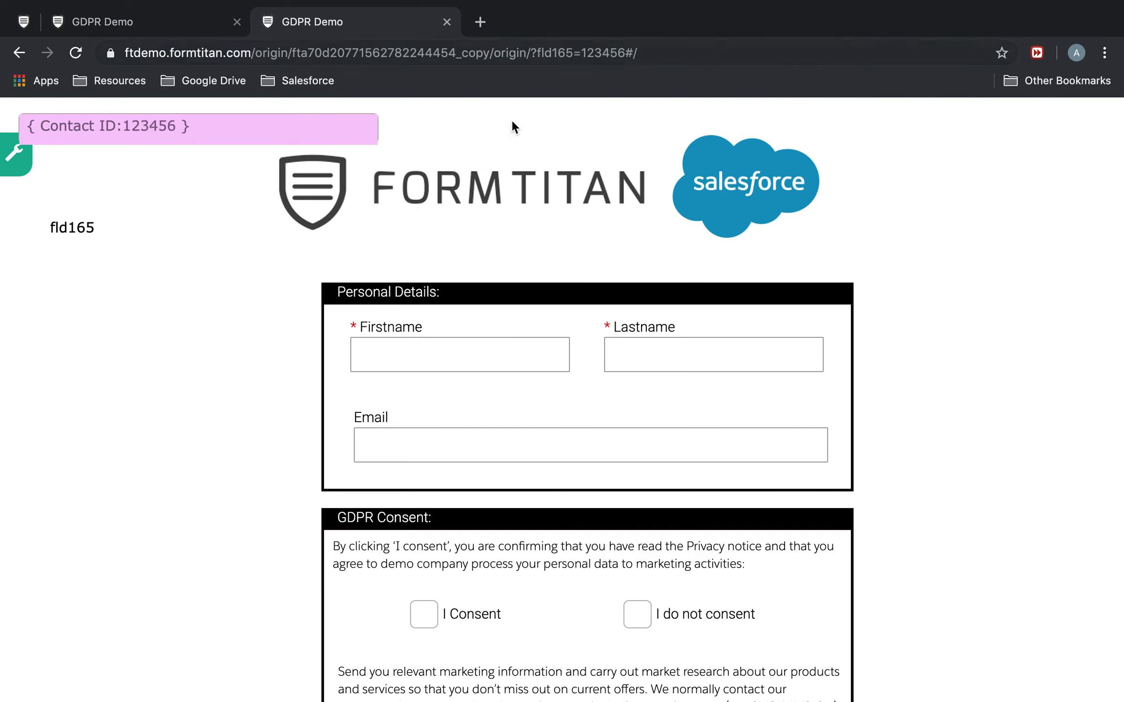
left_click_drag(124, 125, 175, 123)
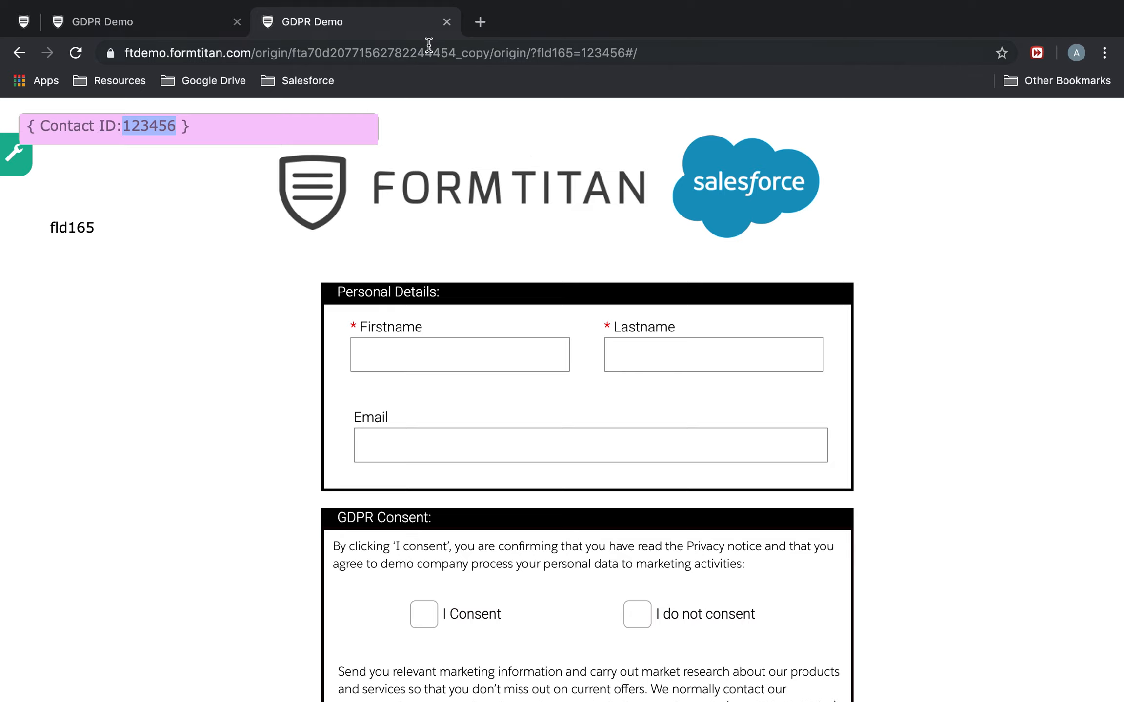
Open the Salesforce contact record in a new browser tab and copy its record ID from the URL
left_click(480, 22)
type("m")
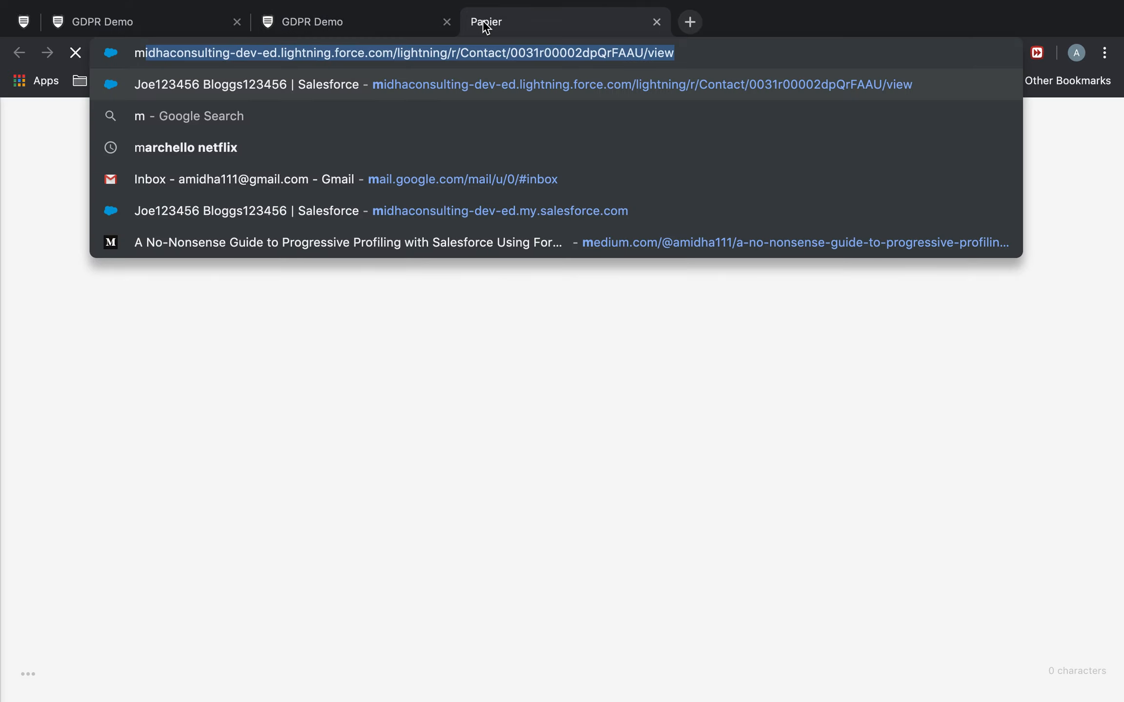
key("Return")
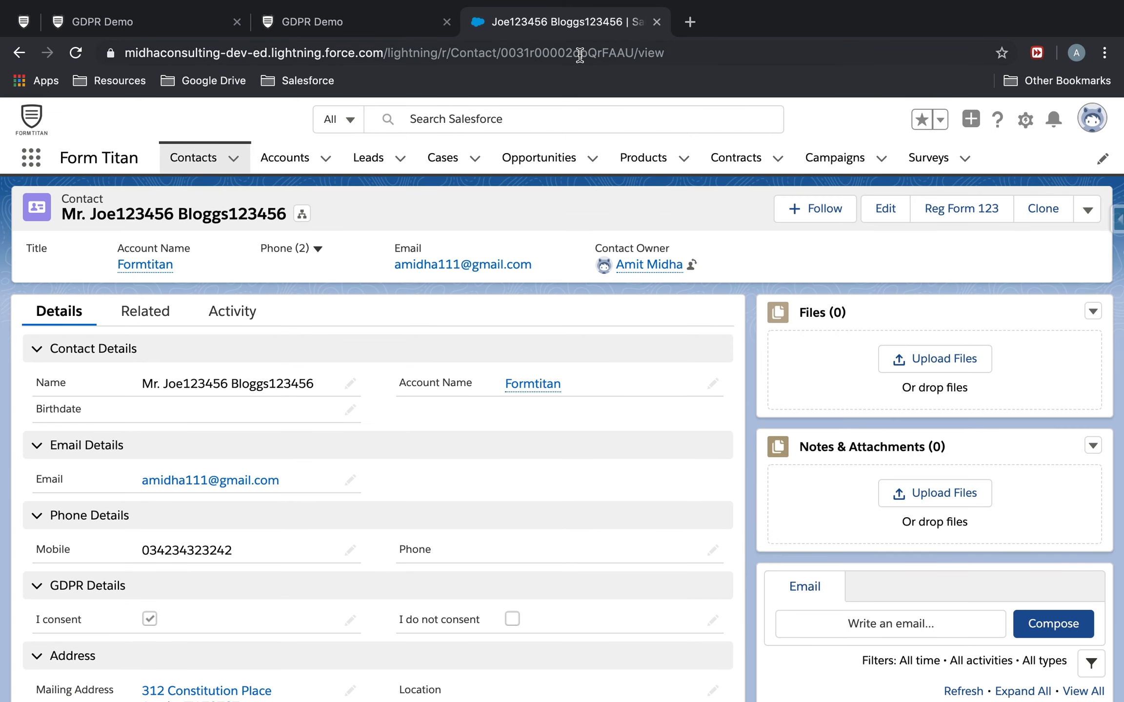
double_click(579, 55)
key("super+c")
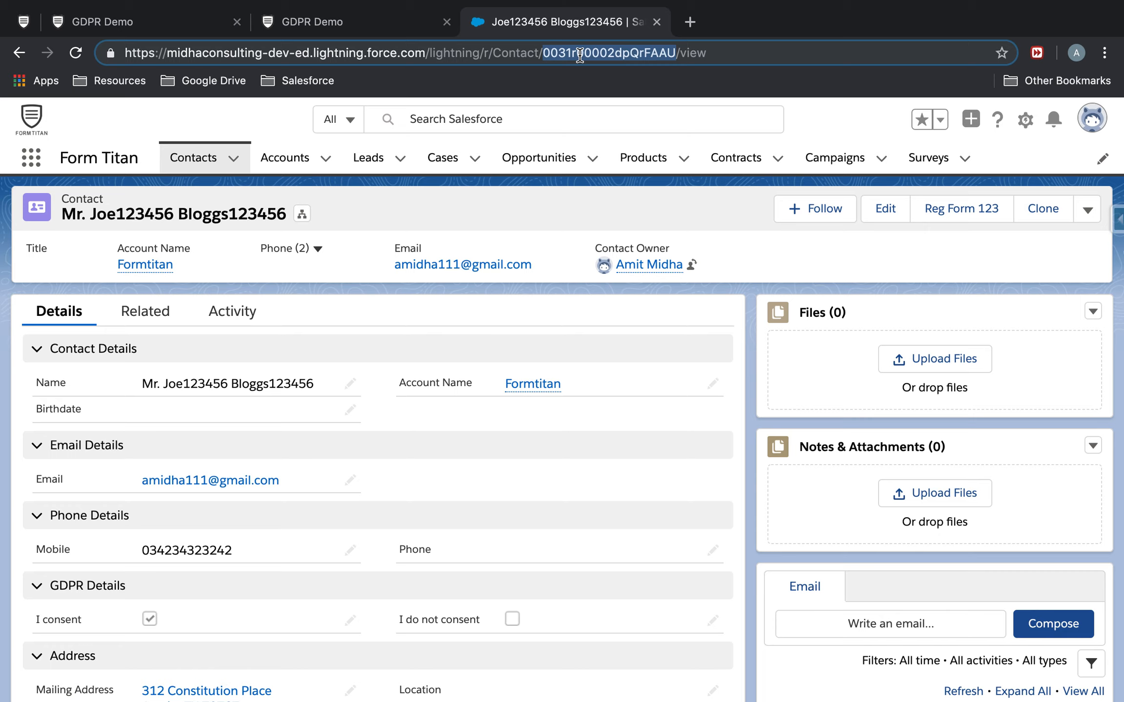
Return to the form preview and remove everything after fld165= from its URL
left_click(305, 15)
left_click(605, 54)
double_click(606, 54)
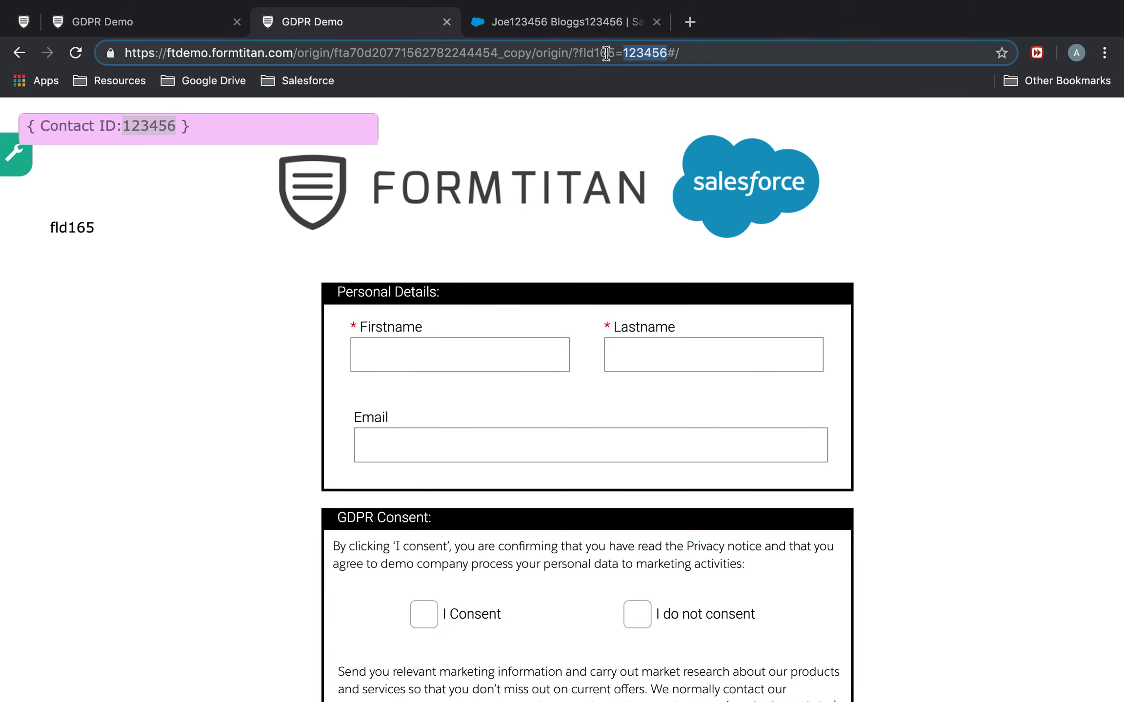
left_click(698, 55)
left_click_drag(697, 55, 631, 55)
key("BackSpace")
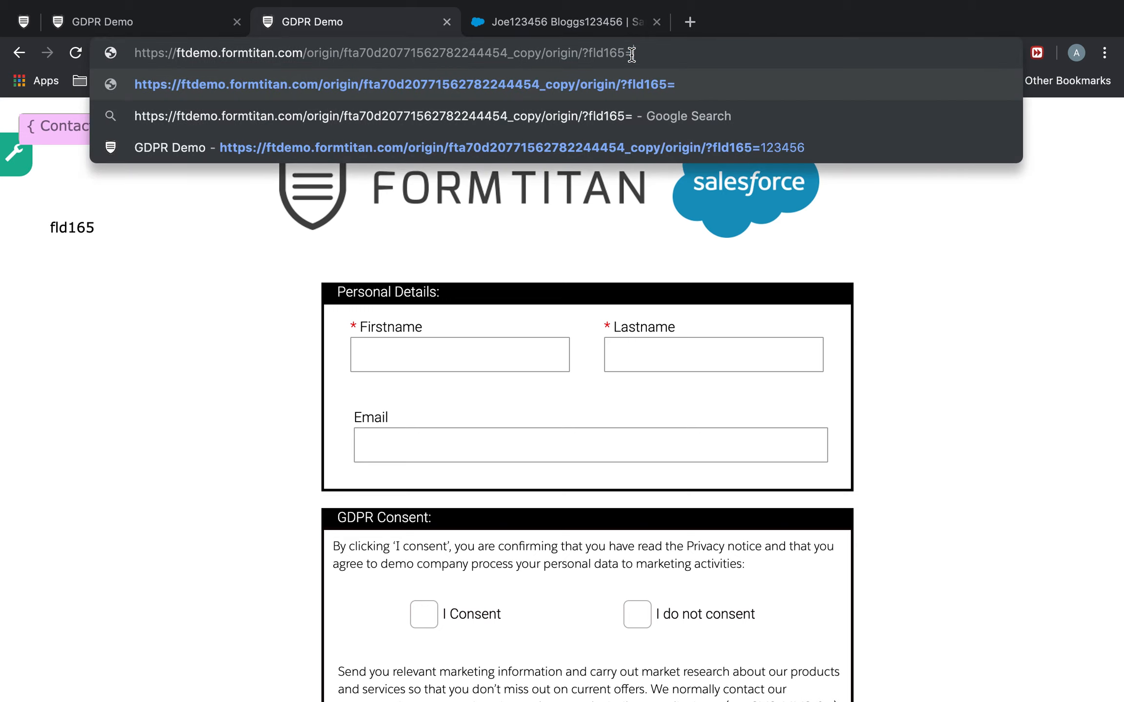
type("{!")
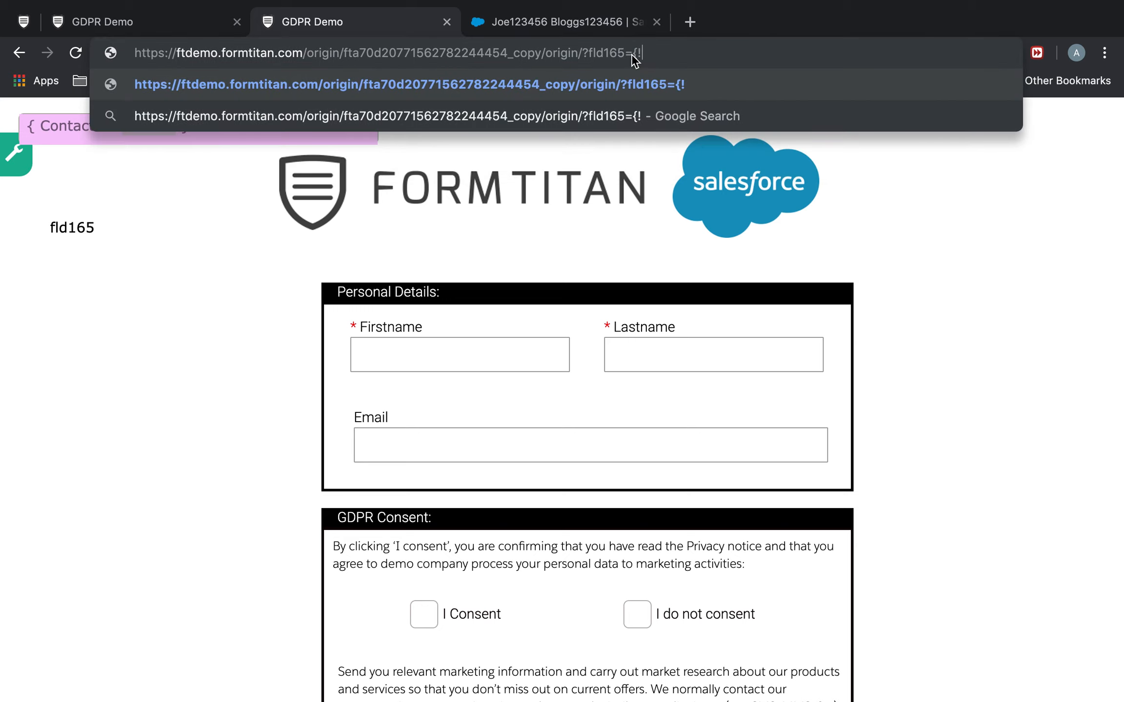
type("recrd.")
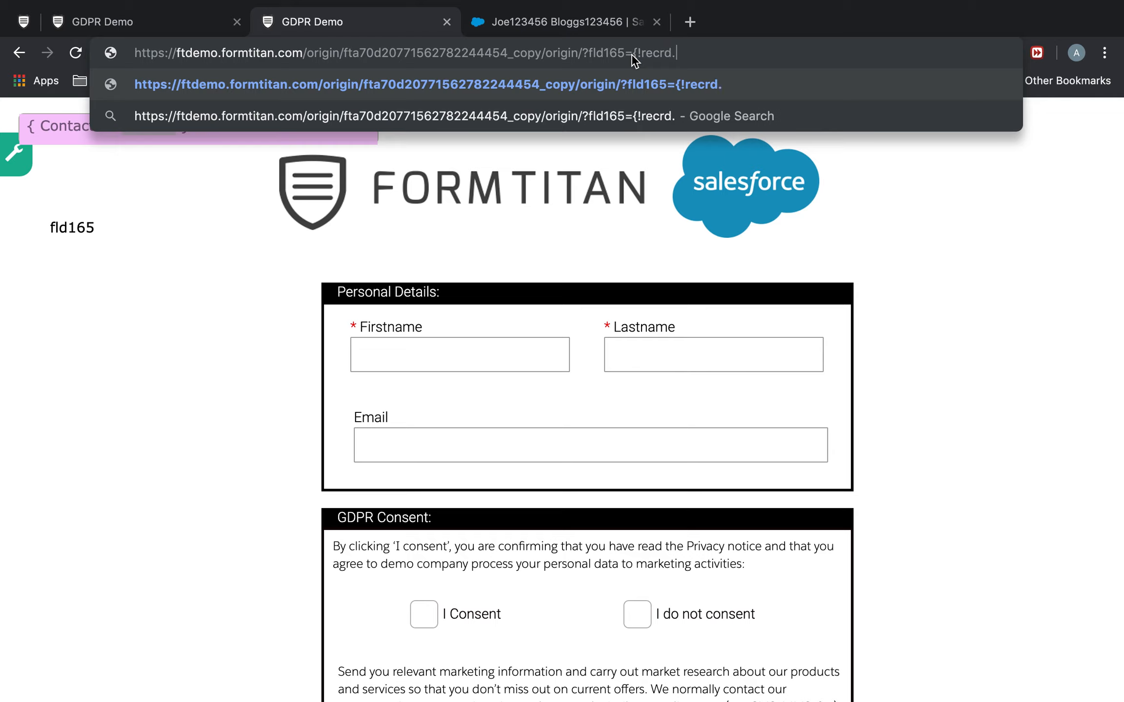
type("ID}")
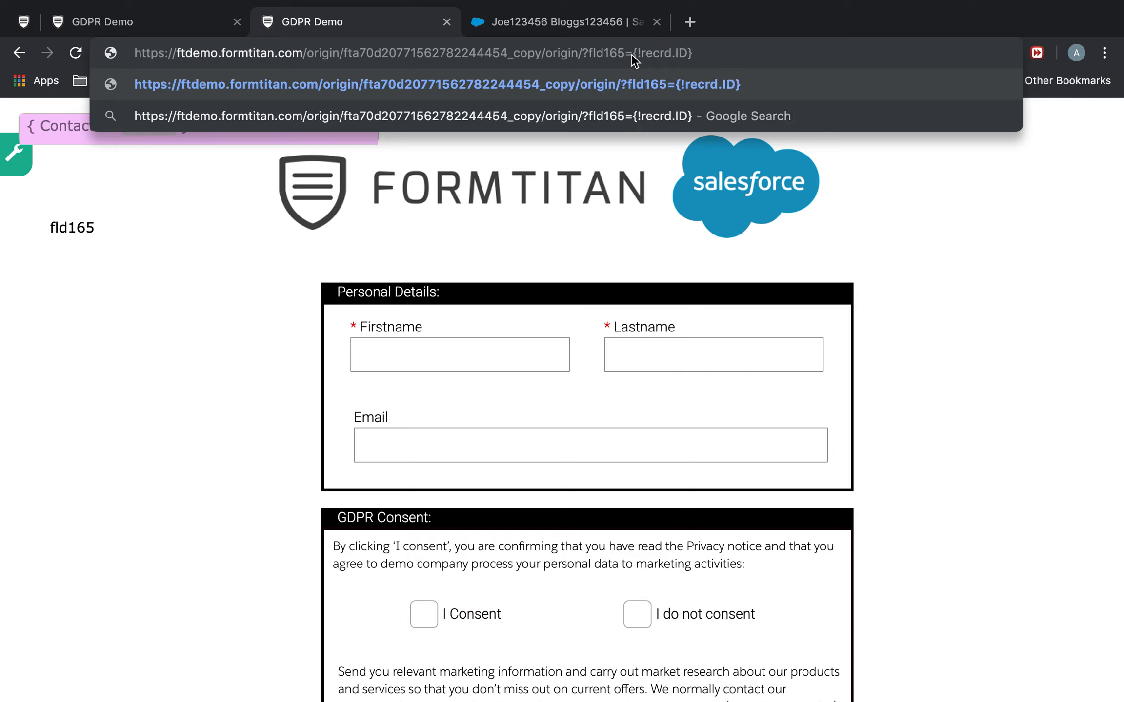
left_click_drag(693, 52, 636, 49)
key("BackSpace")
key("BackSpace")
Load the preview with the copied contact record ID as the fld165 value and look over the form
key("super+v")
key("Return")
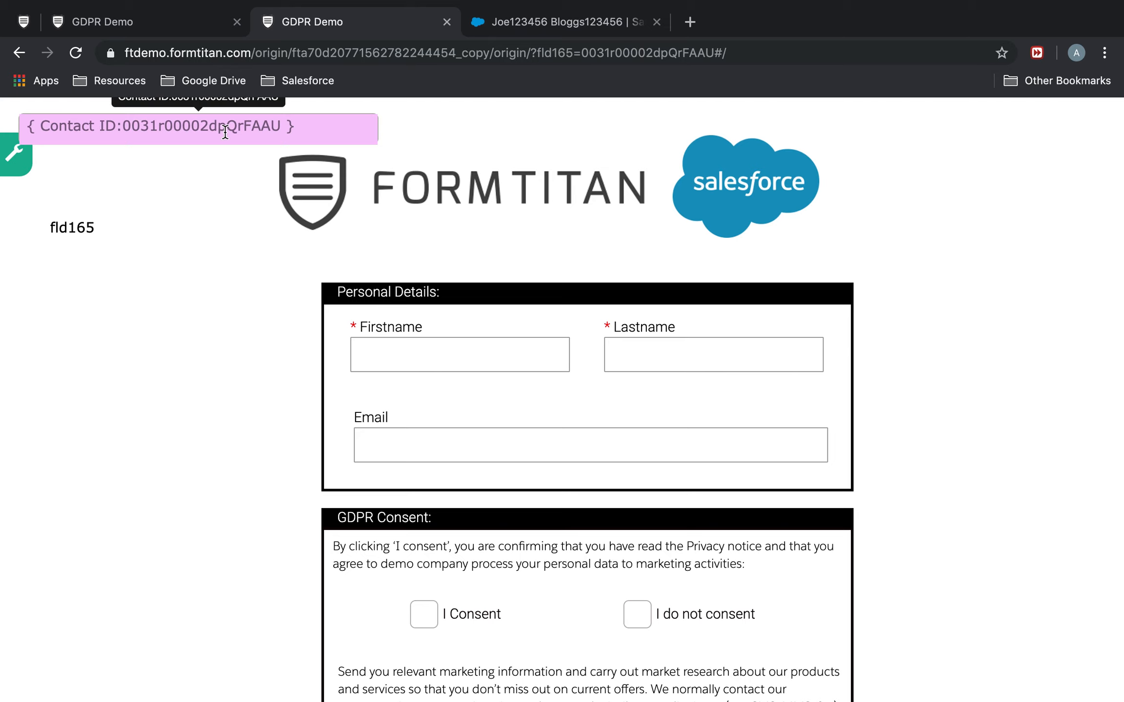
scroll(519, 452, "down", 3)
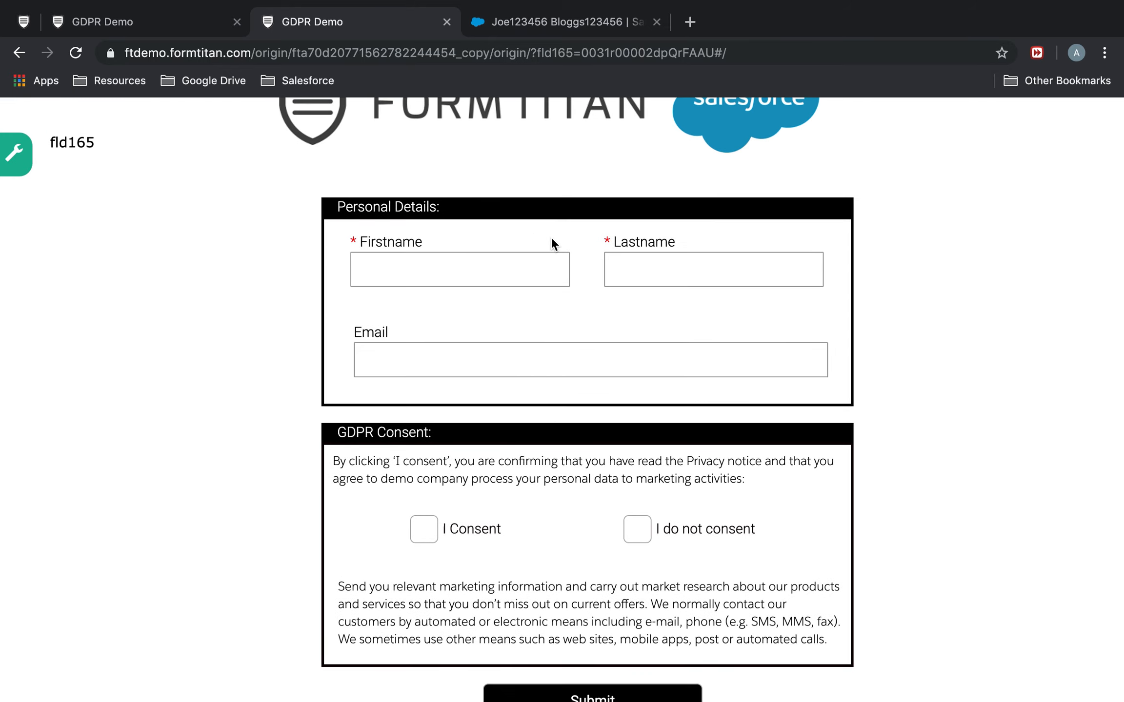
scroll(551, 239, "up", 3)
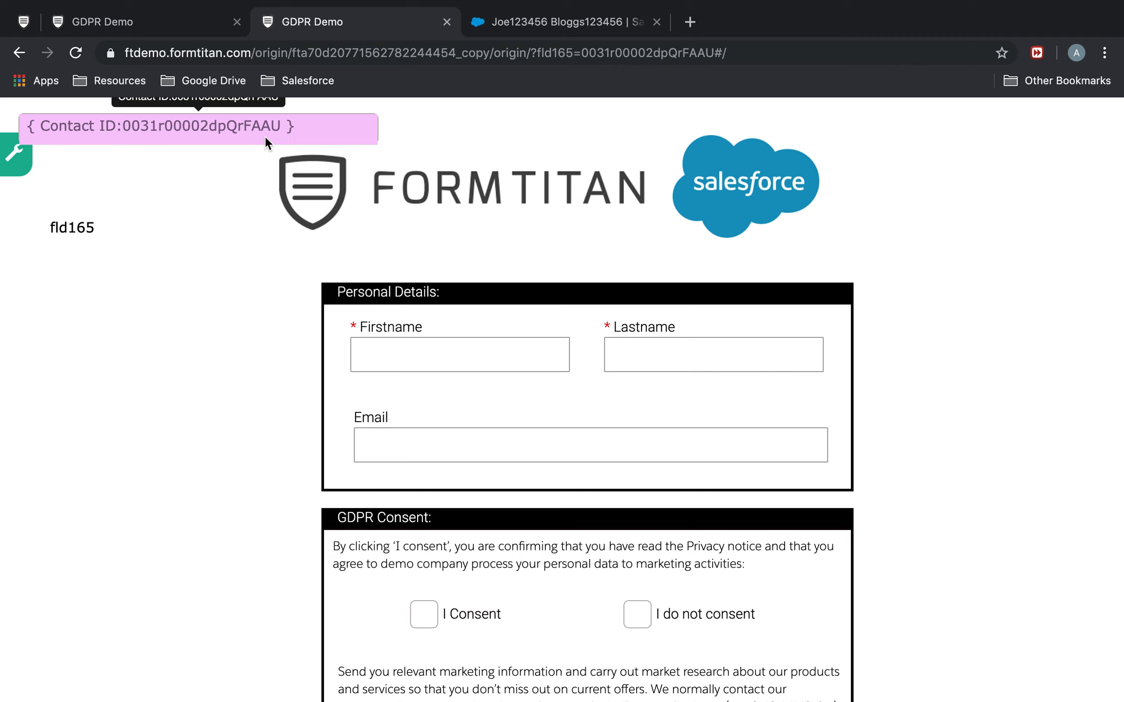
Close the form preview and select the Contact ID hidden field back in the form builder
left_click(446, 22)
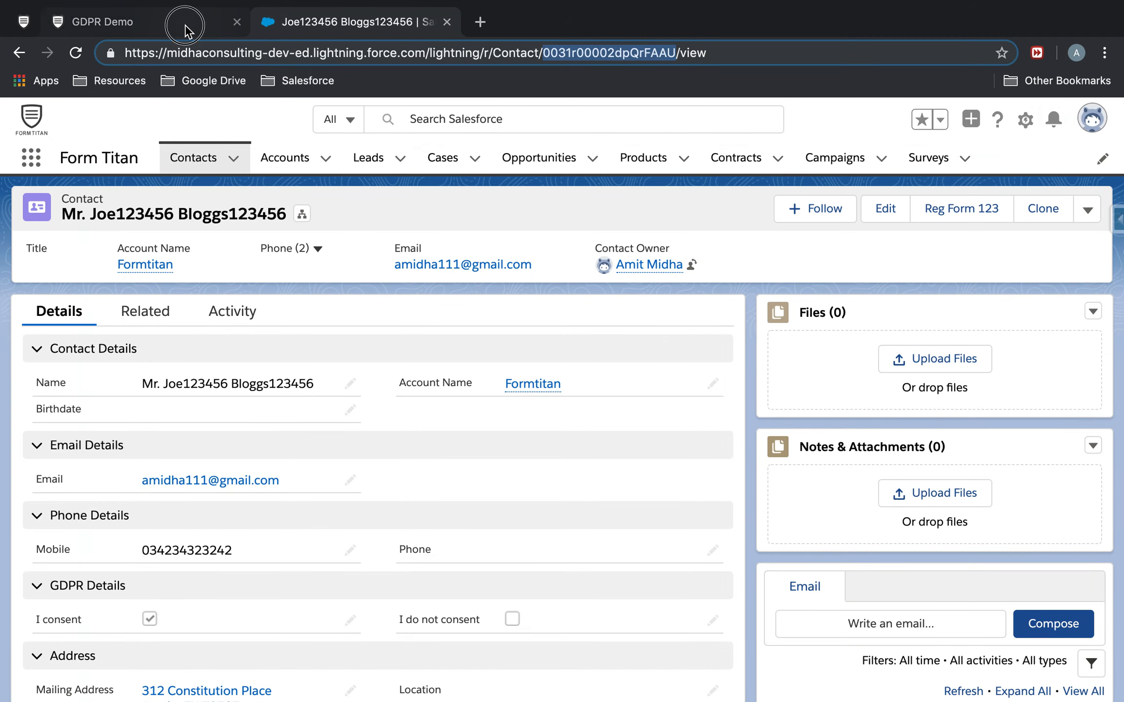
left_click(185, 22)
left_click(264, 207)
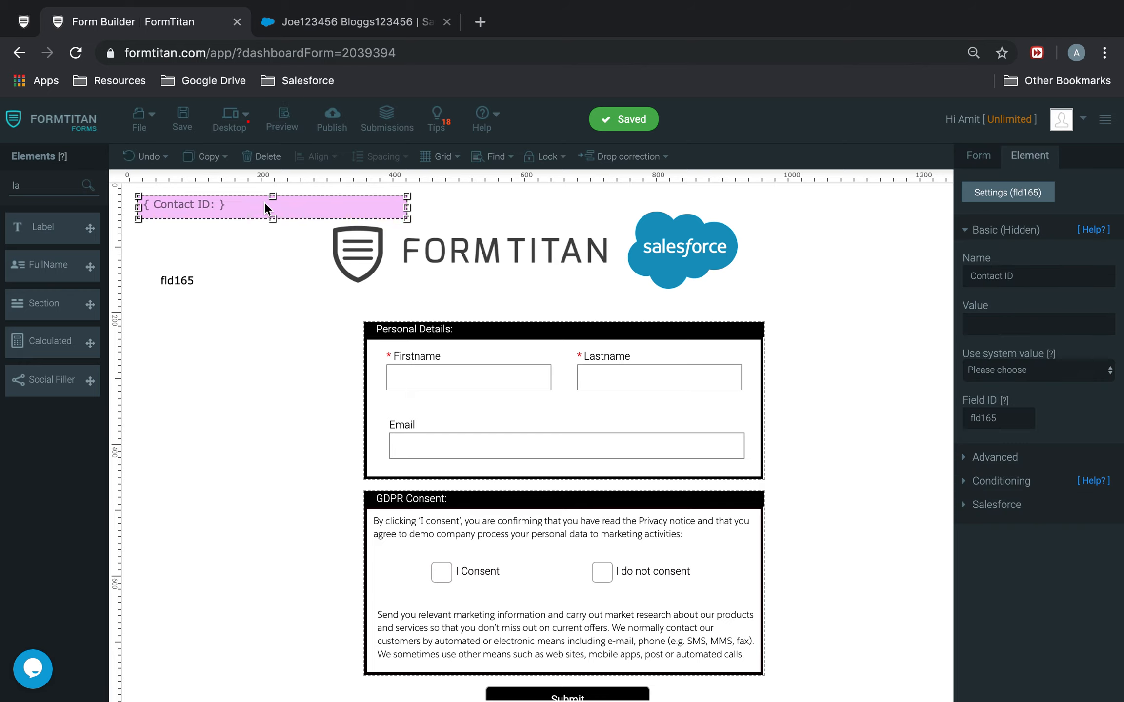
Move the fld165 text label onto the Contact ID hidden field at the top of the form and save the form
left_click_drag(170, 283, 273, 212)
left_click(244, 277)
left_click(182, 117)
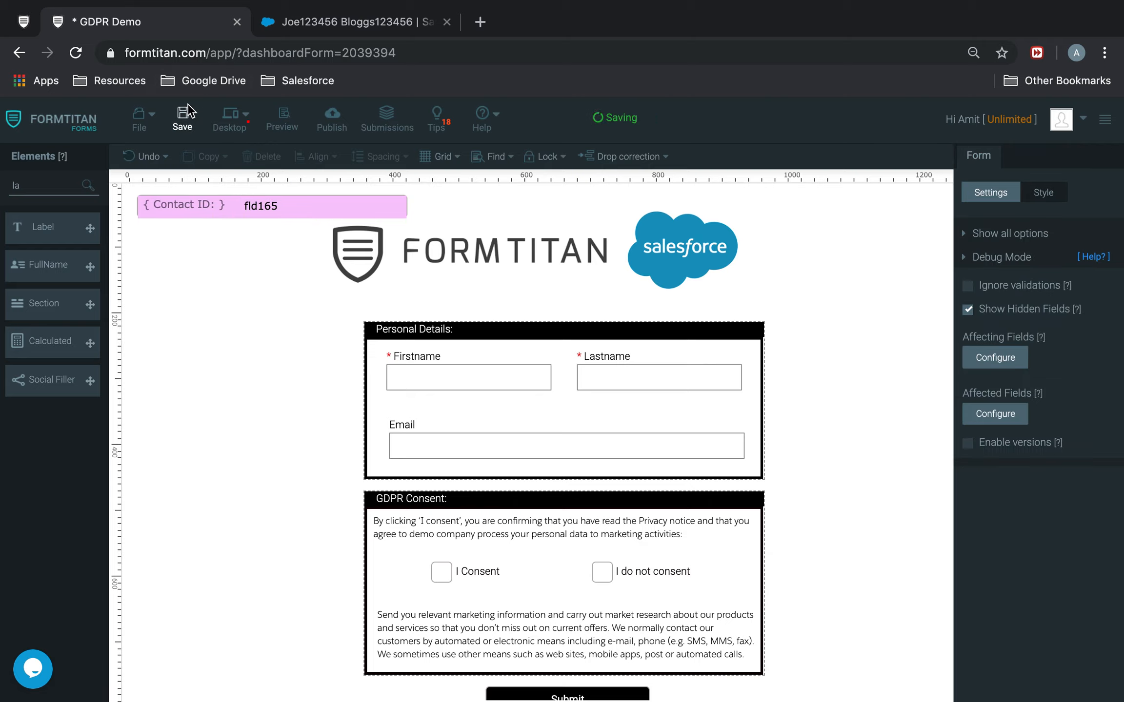
Preview the form and reload it with the URL parameter fld165=sascadc in place of the device parameter
left_click(293, 118)
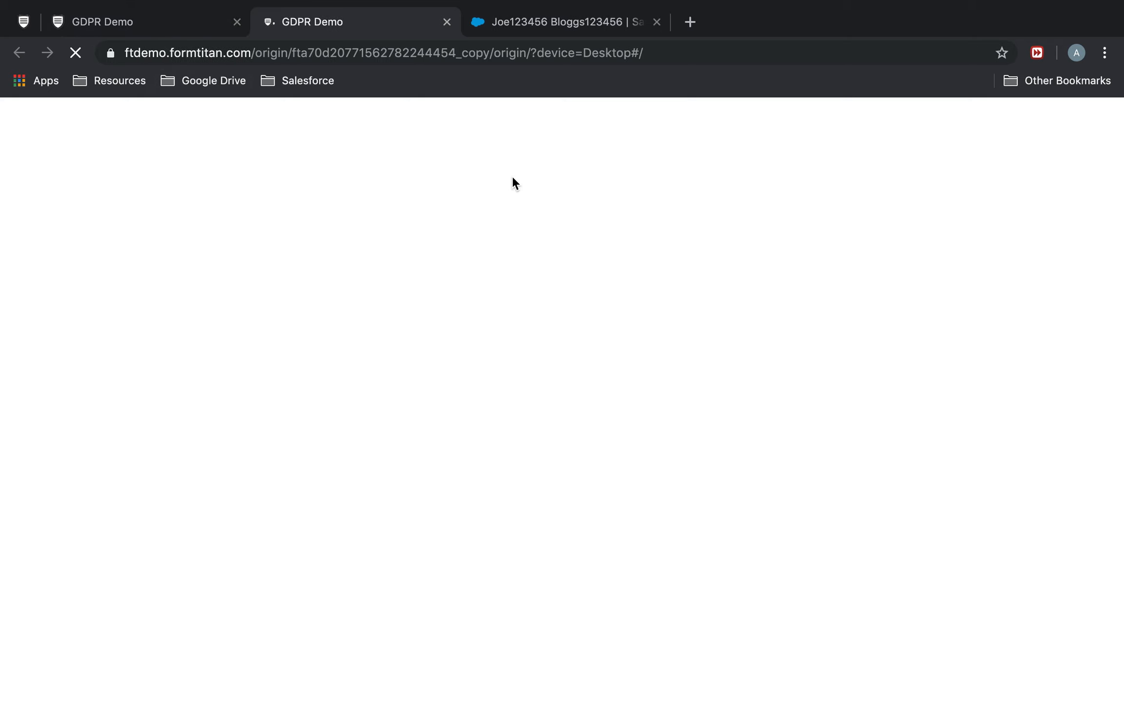
left_click(494, 58)
left_click(559, 52)
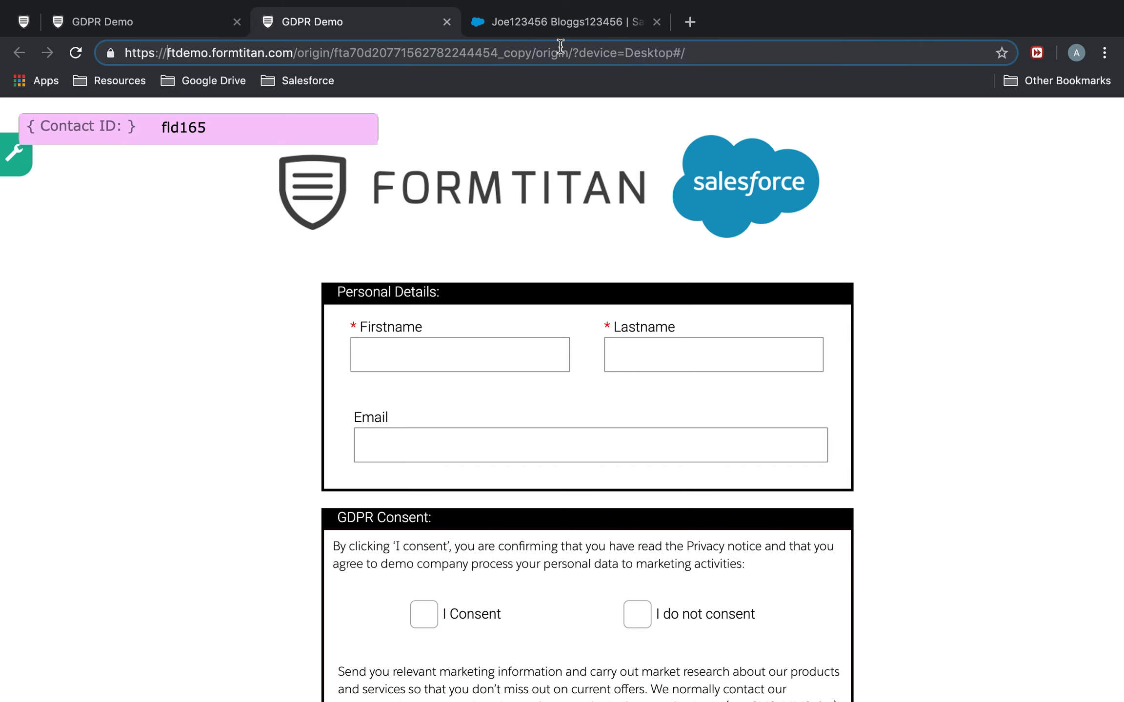
left_click_drag(579, 53, 788, 50)
type("f")
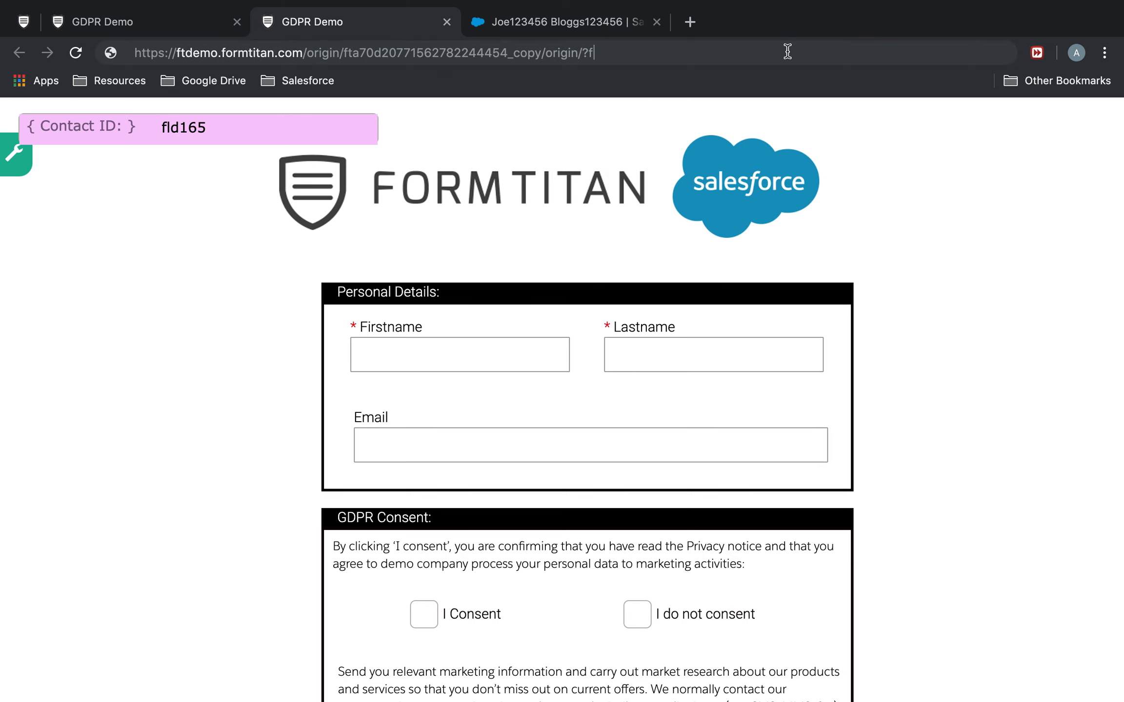
type("ld165=")
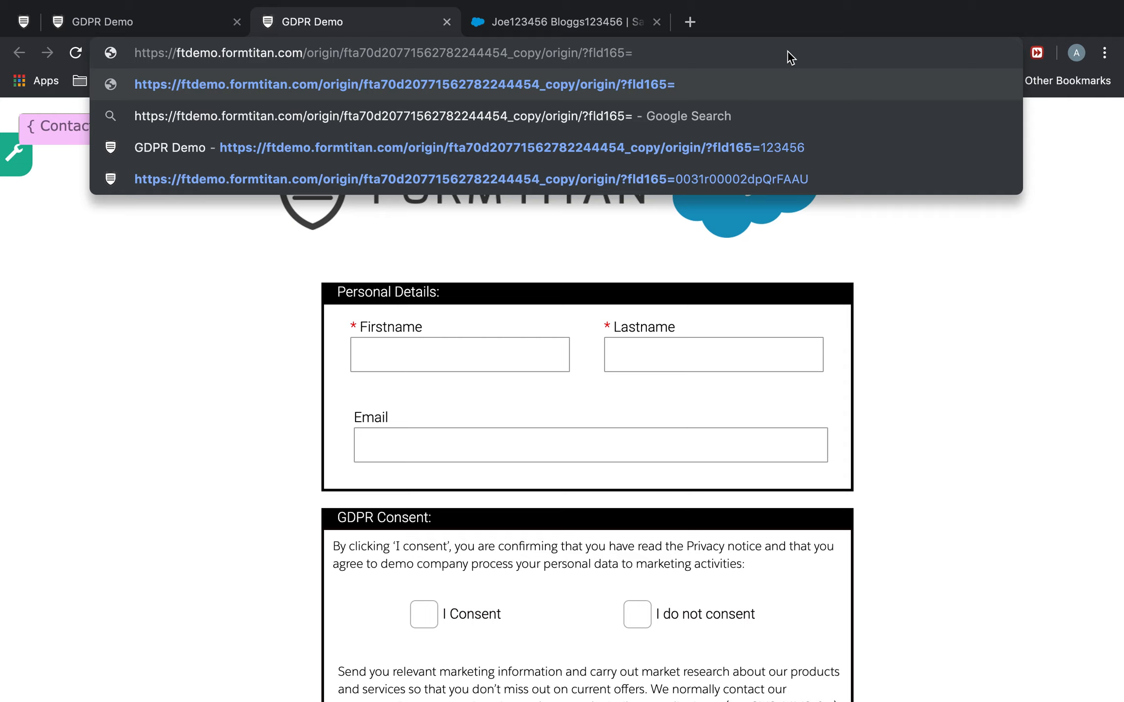
type("sascadc")
key("Return")
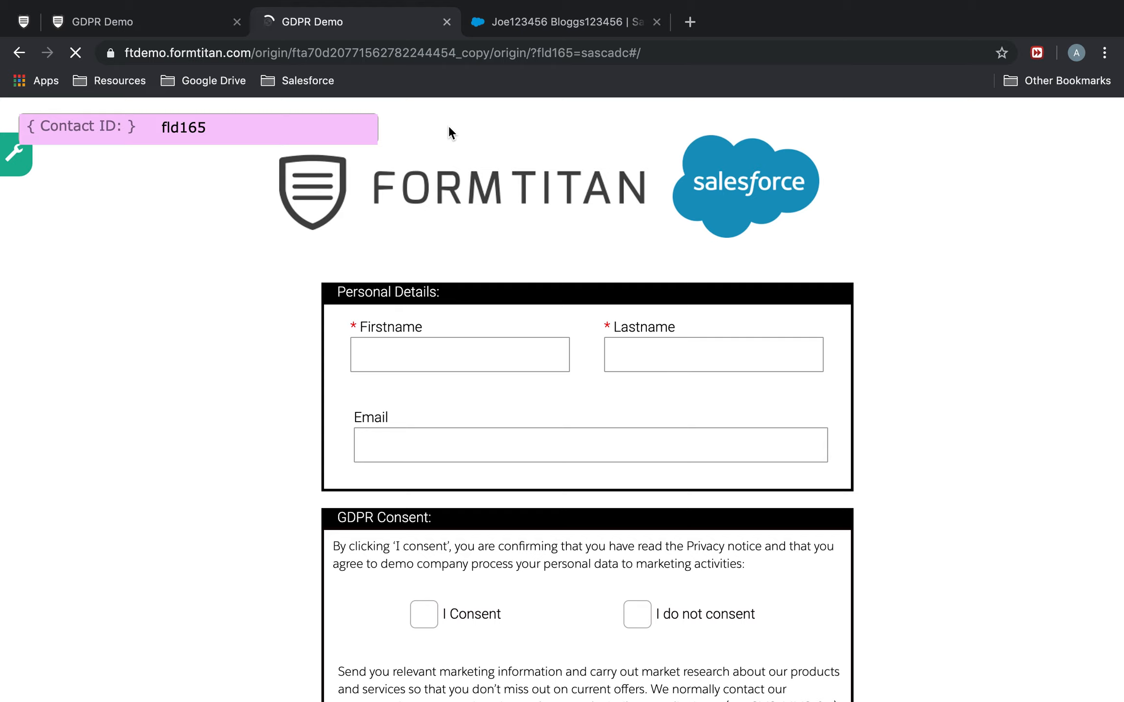